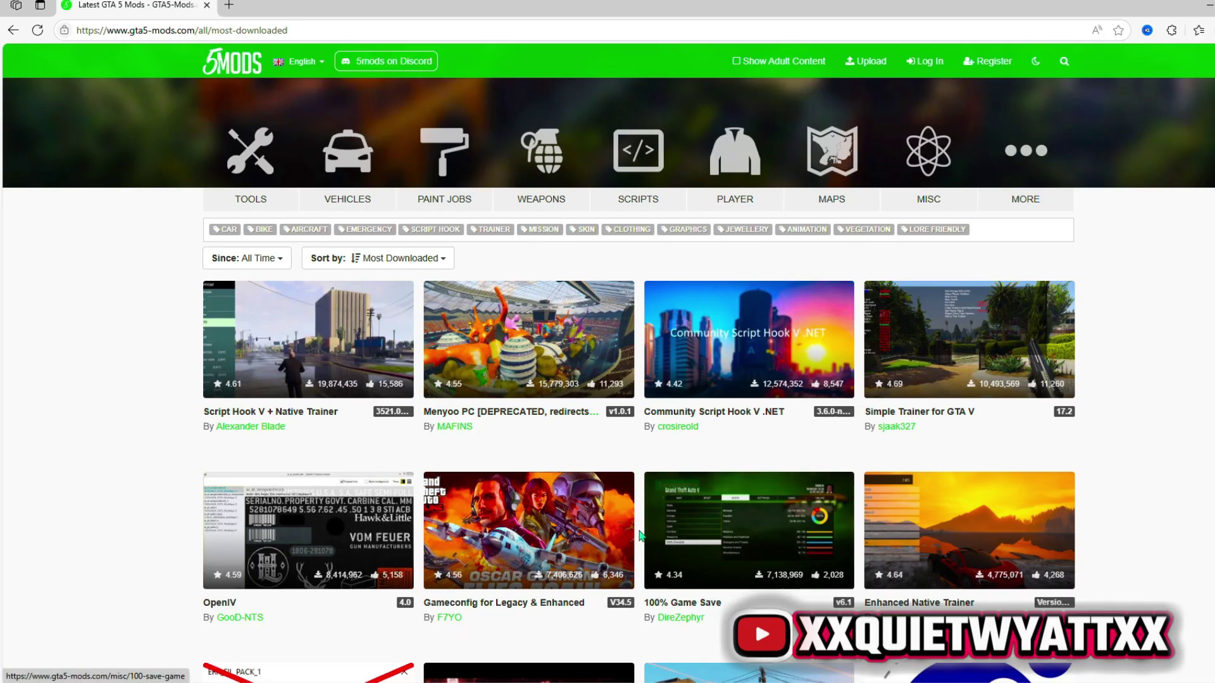
pyautogui.scroll(-2, 874, 532)
pyautogui.moveTo(529, 409)
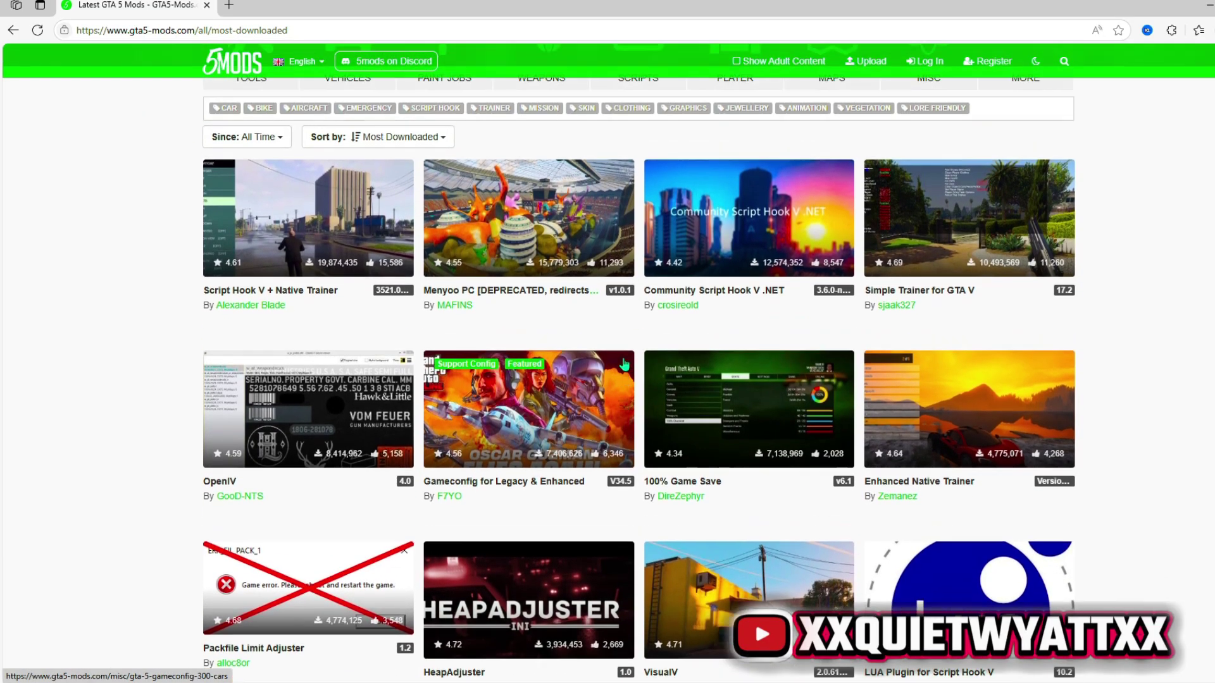
pyautogui.scroll(2, 844, 384)
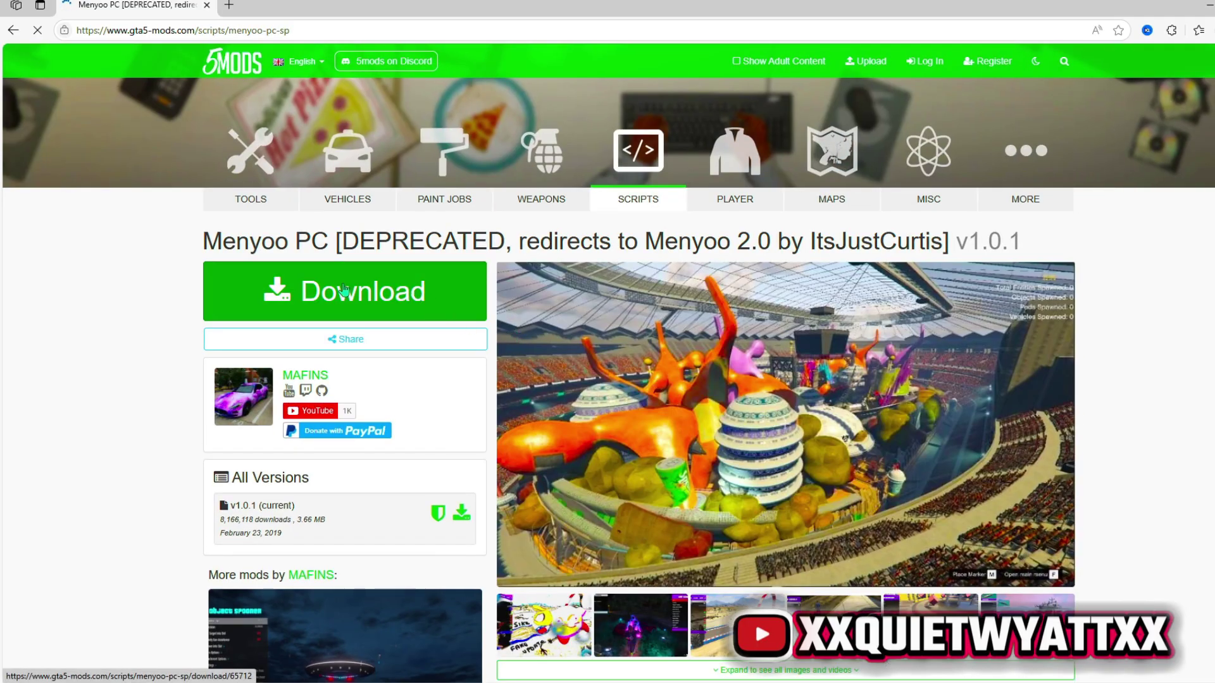
# Step: Download Menyoo from the old Menyoo PC page, then the Menyoo 2.0 release it redirects to
pyautogui.click(345, 292)
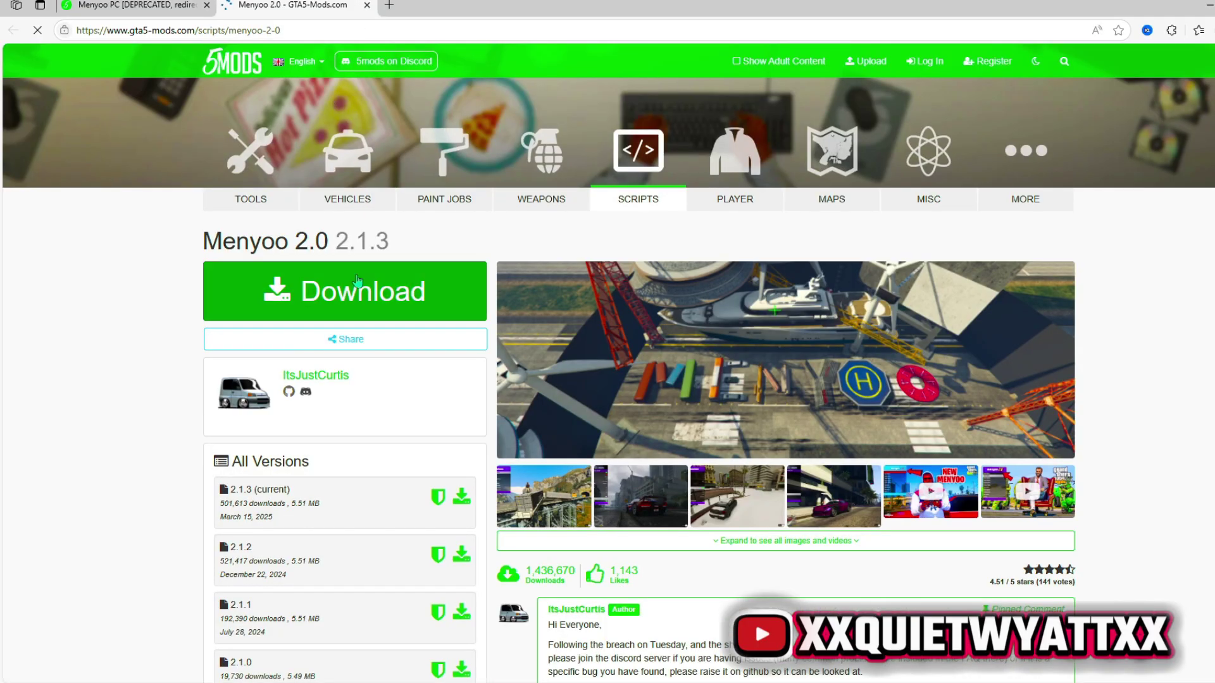
pyautogui.click(355, 292)
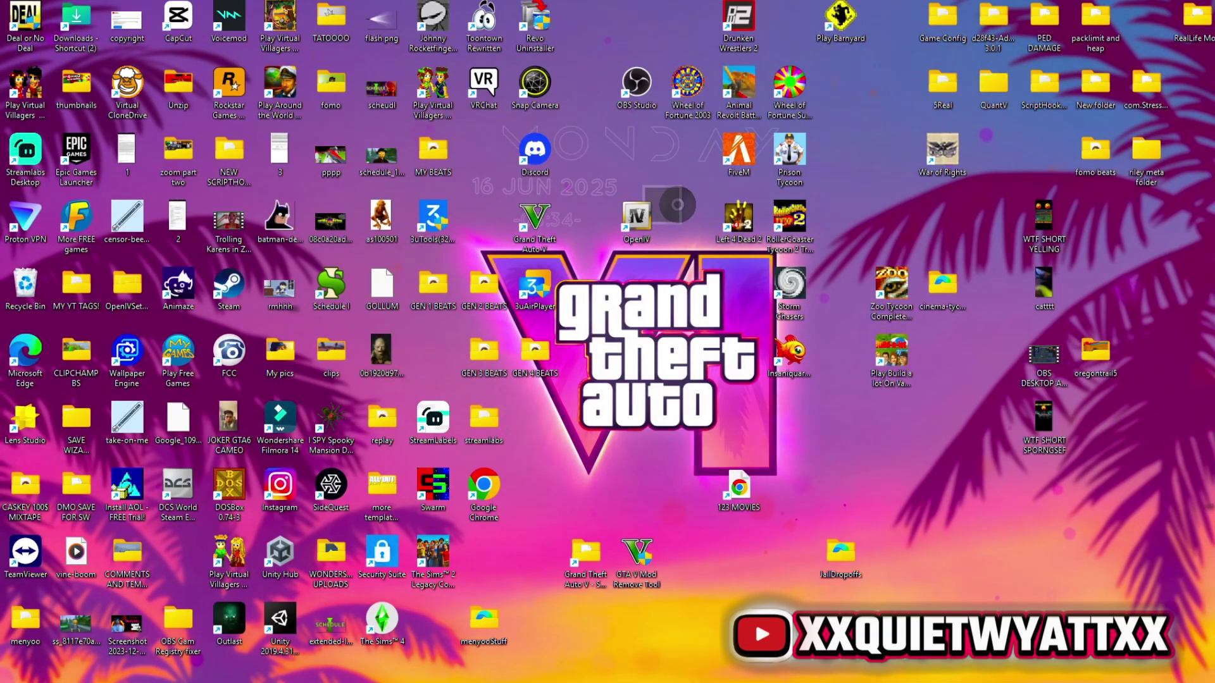
# Step: Extract the 12952e-MenyooSP zip into its own folder in Downloads
pyautogui.press('super+e')
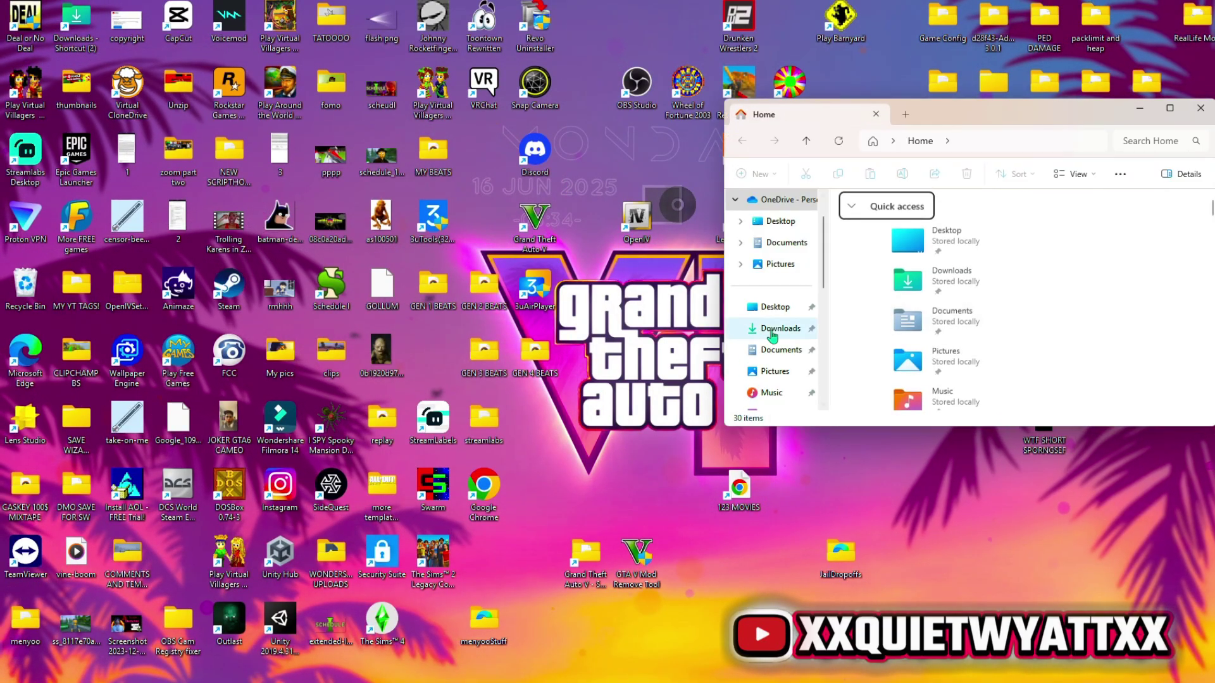
pyautogui.click(774, 329)
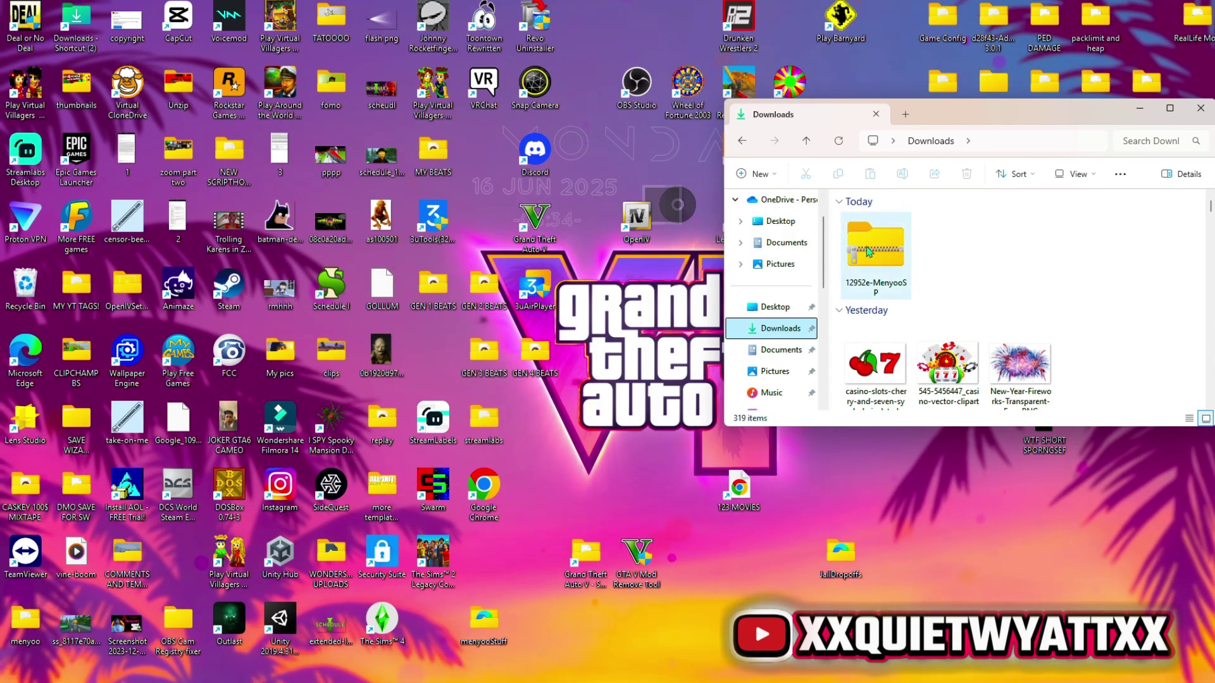
pyautogui.doubleClick(867, 245)
pyautogui.rightClick(867, 245)
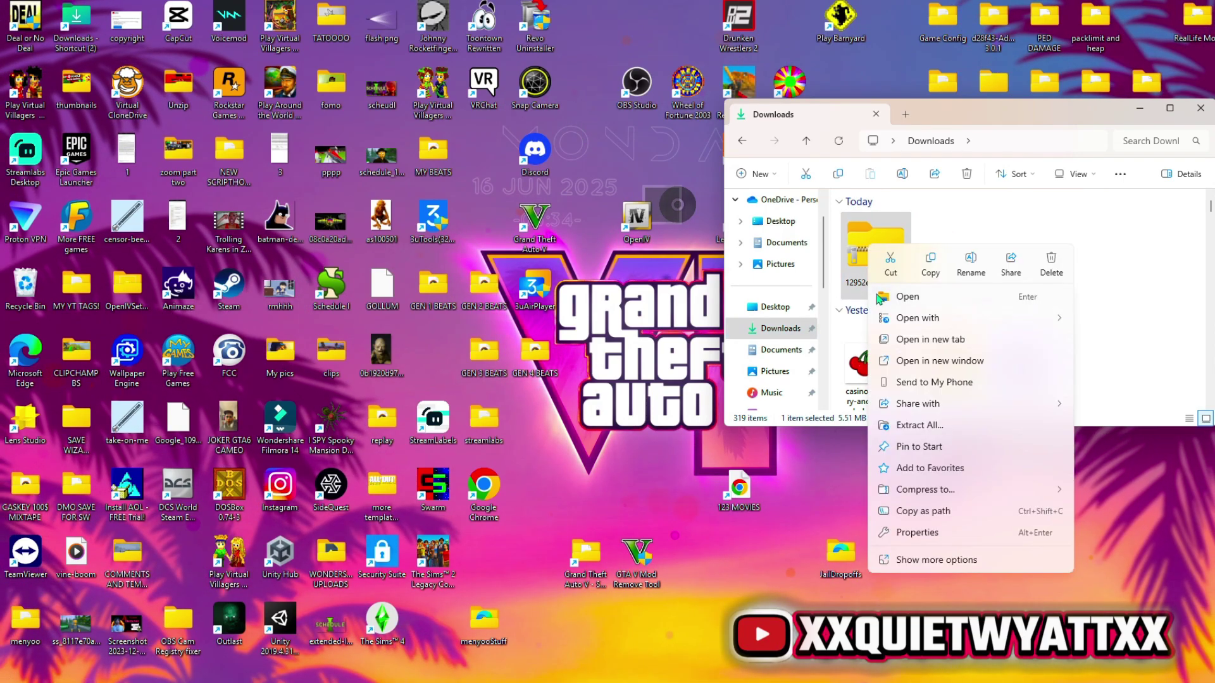
pyautogui.click(909, 424)
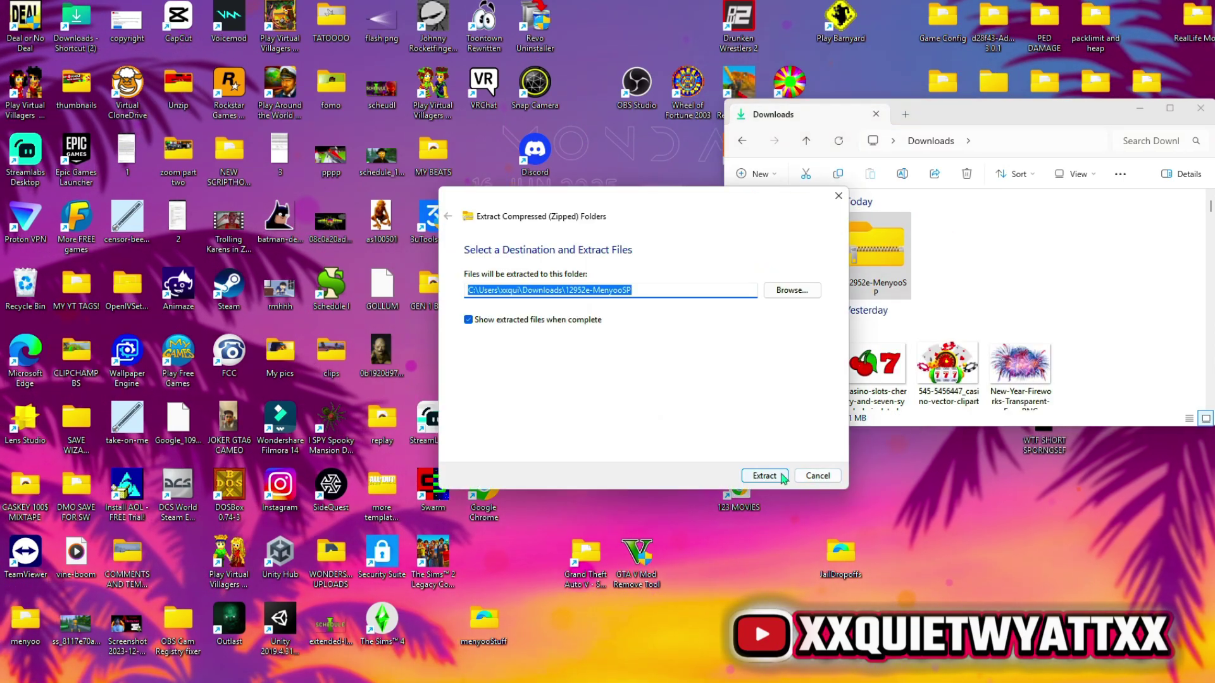
pyautogui.click(765, 475)
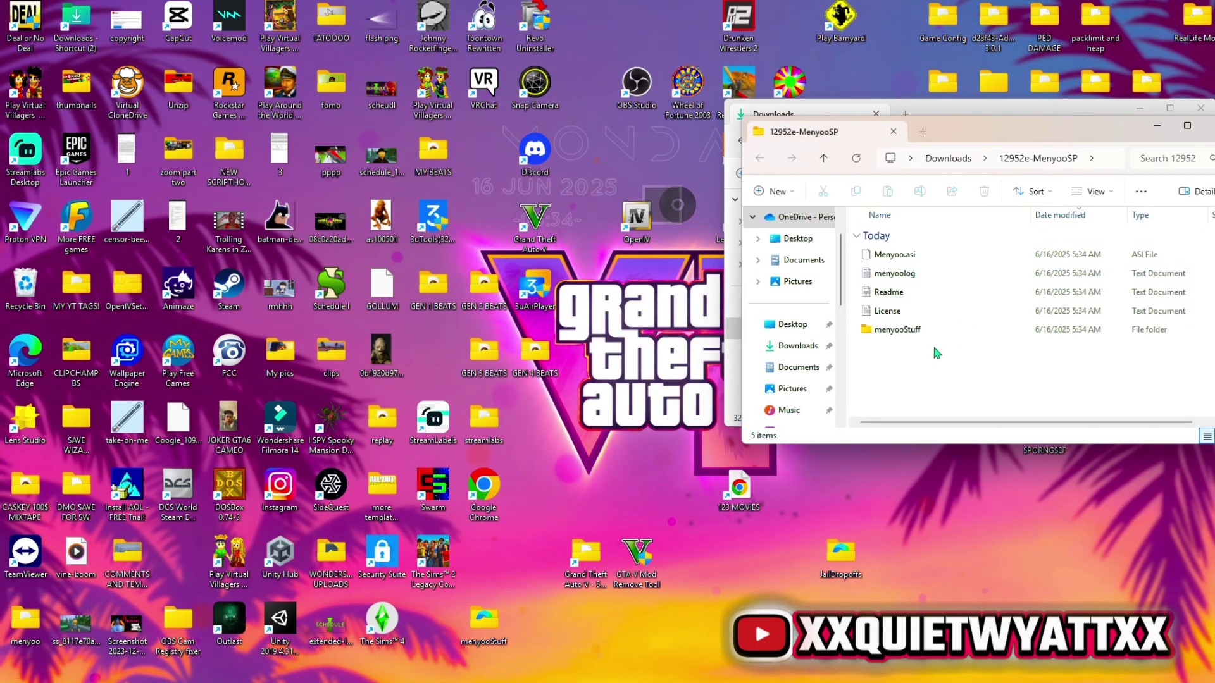
# Step: Open Grand Theft Auto V for Windows in OpenIV with Edit mode enabled
pyautogui.click(634, 223)
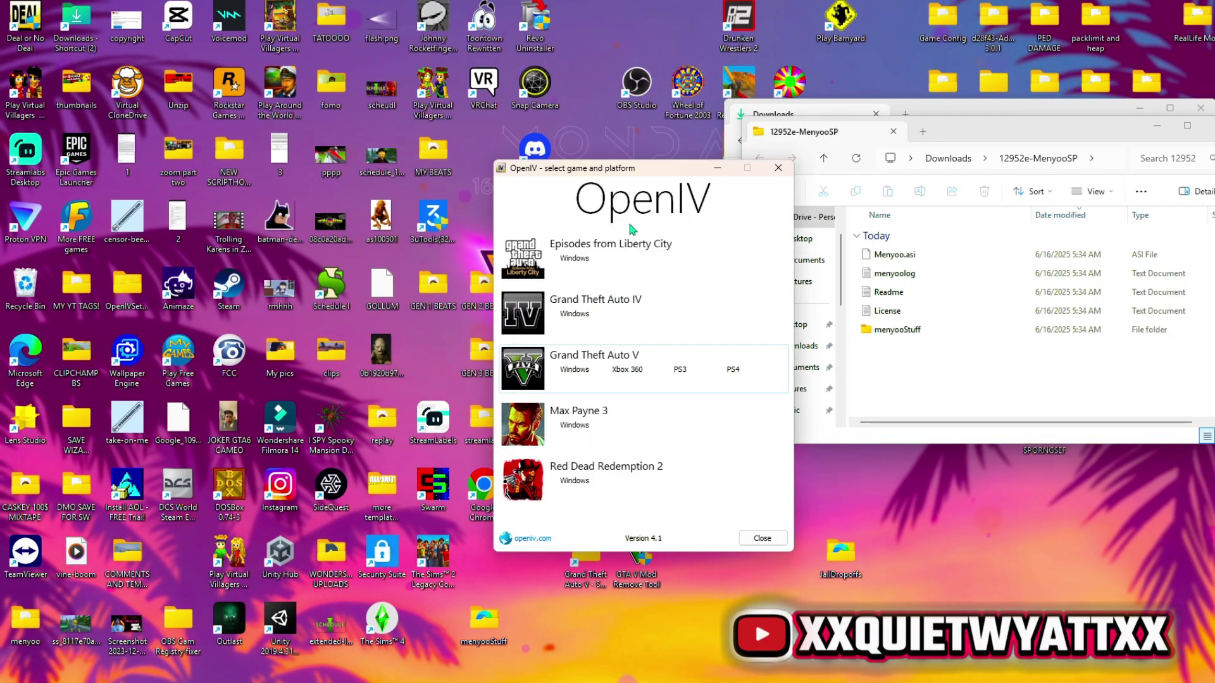
pyautogui.click(575, 370)
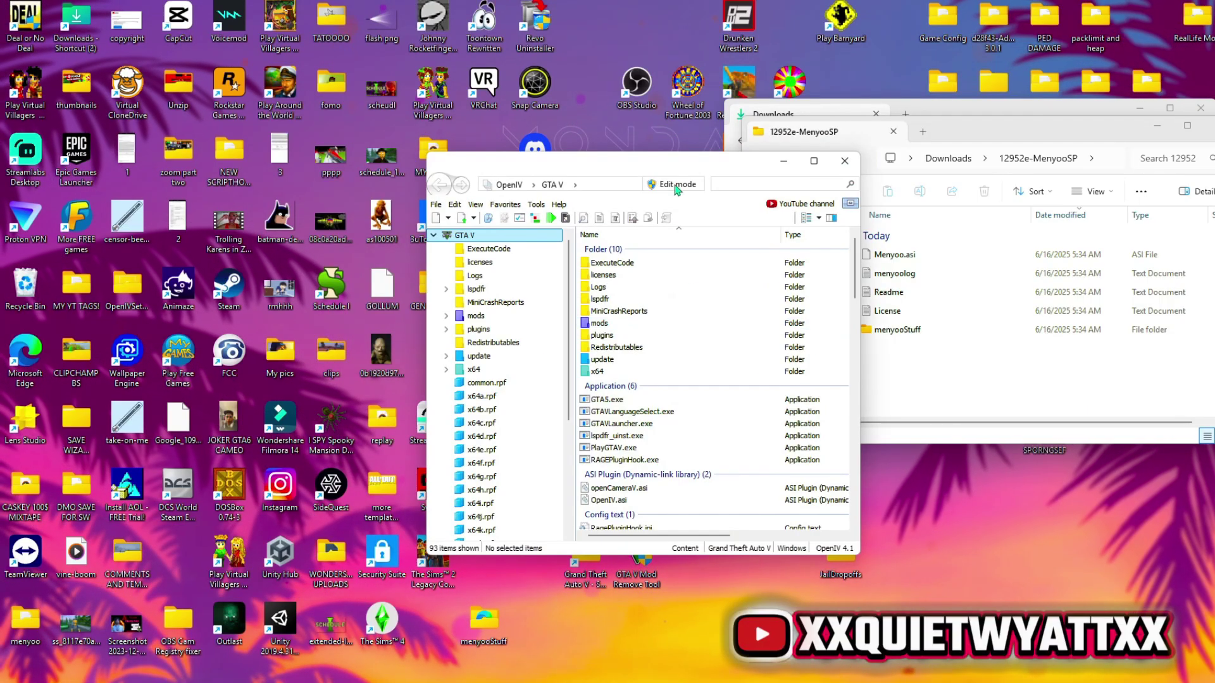
pyautogui.moveTo(653, 168); pyautogui.dragTo(439, 161)
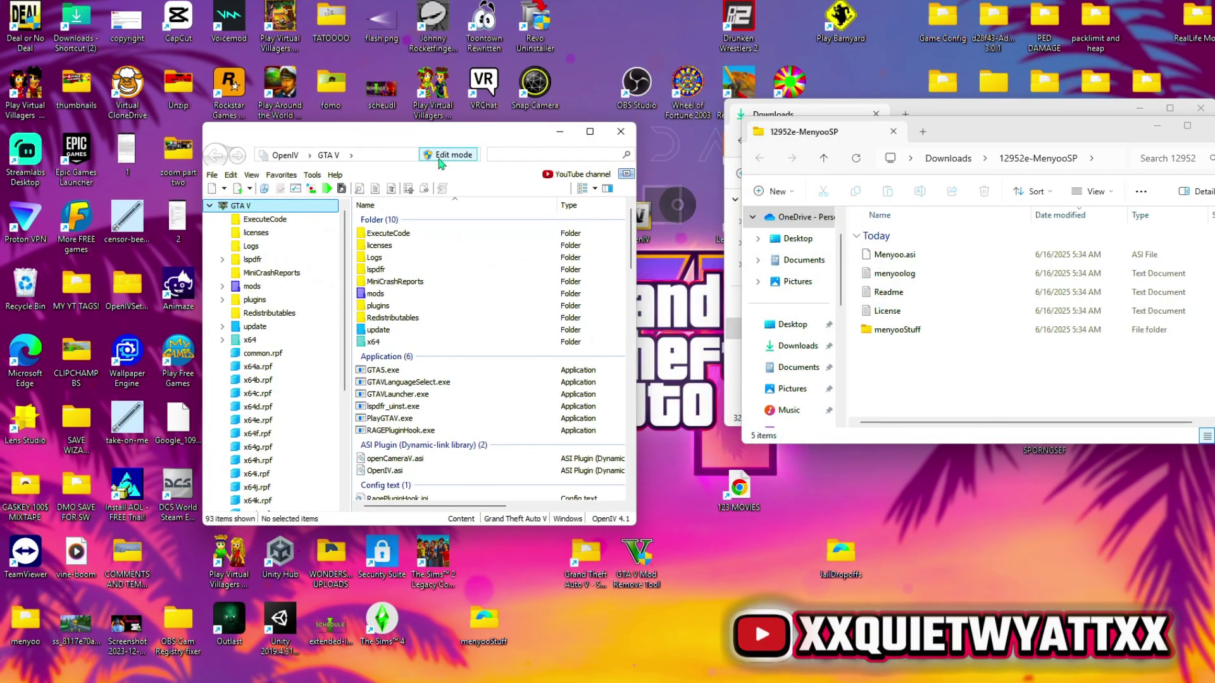
pyautogui.click(439, 161)
pyautogui.click(681, 393)
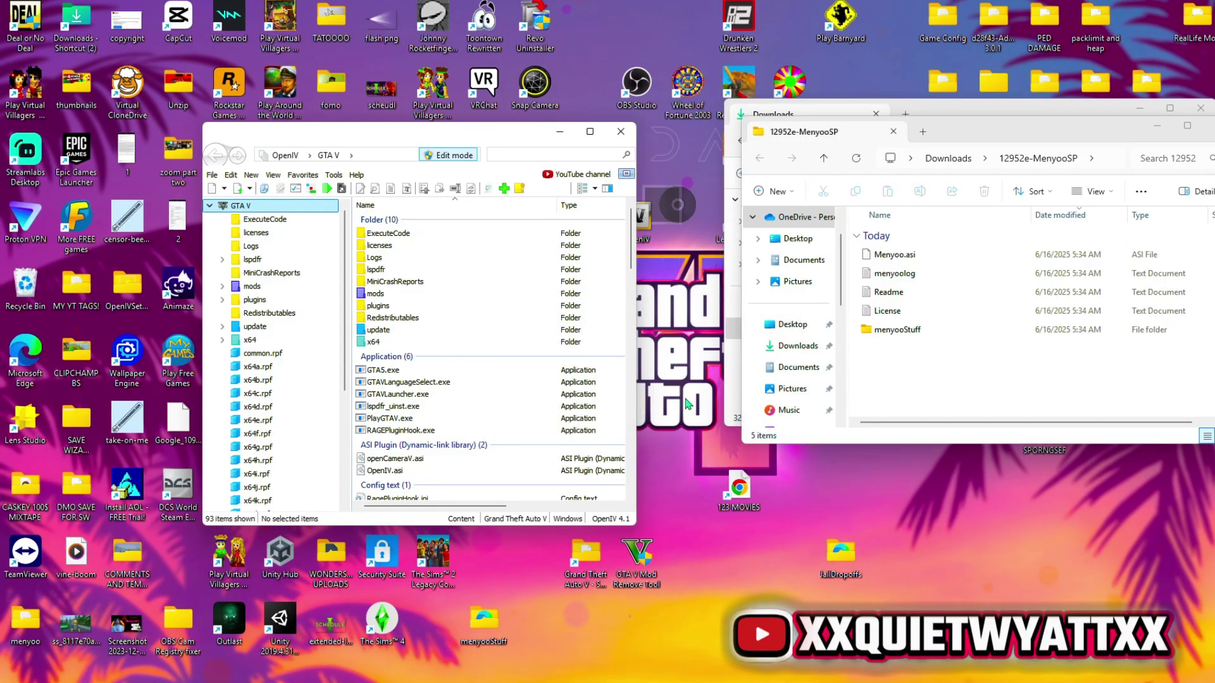
# Step: Copy Menyoo.asi and the menyooStuff folder into the GTA V root folder
pyautogui.click(910, 334)
pyautogui.keyDown('ctrl'); pyautogui.click(902, 255); pyautogui.keyUp('ctrl')
pyautogui.moveTo(910, 339); pyautogui.dragTo(638, 386)
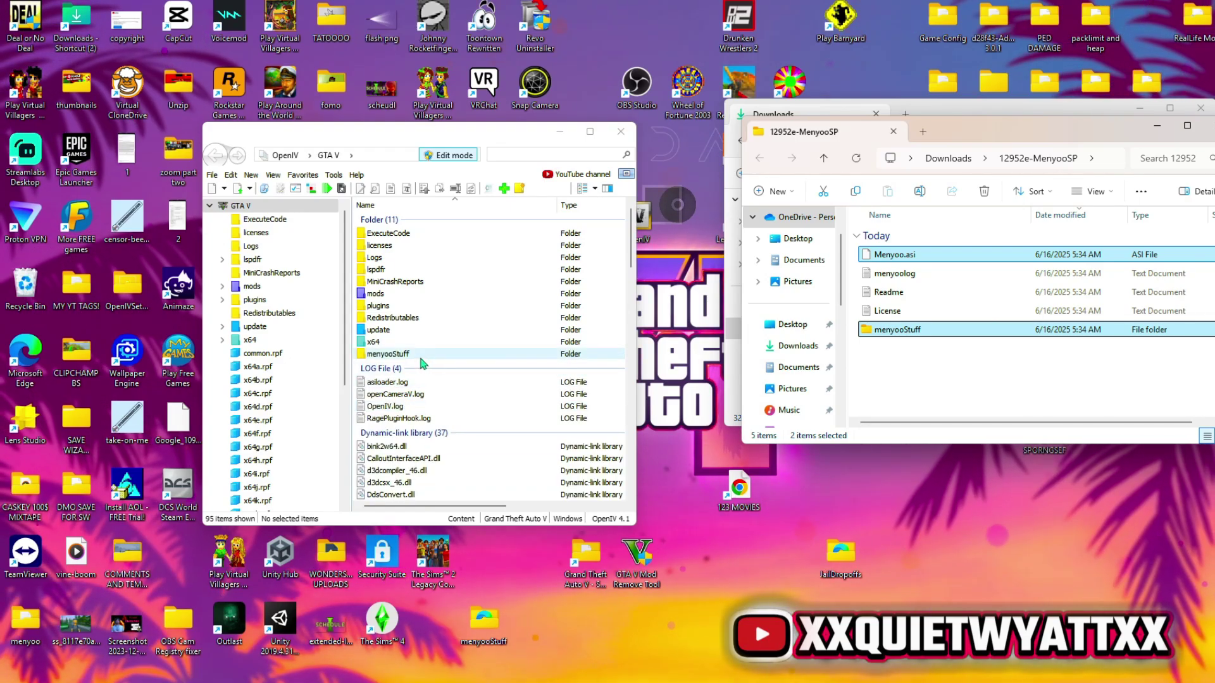
# Step: Close OpenIV and the Menyoo folder, then launch the game from Grand Theft Auto V via RAGEPluginHook
pyautogui.click(619, 135)
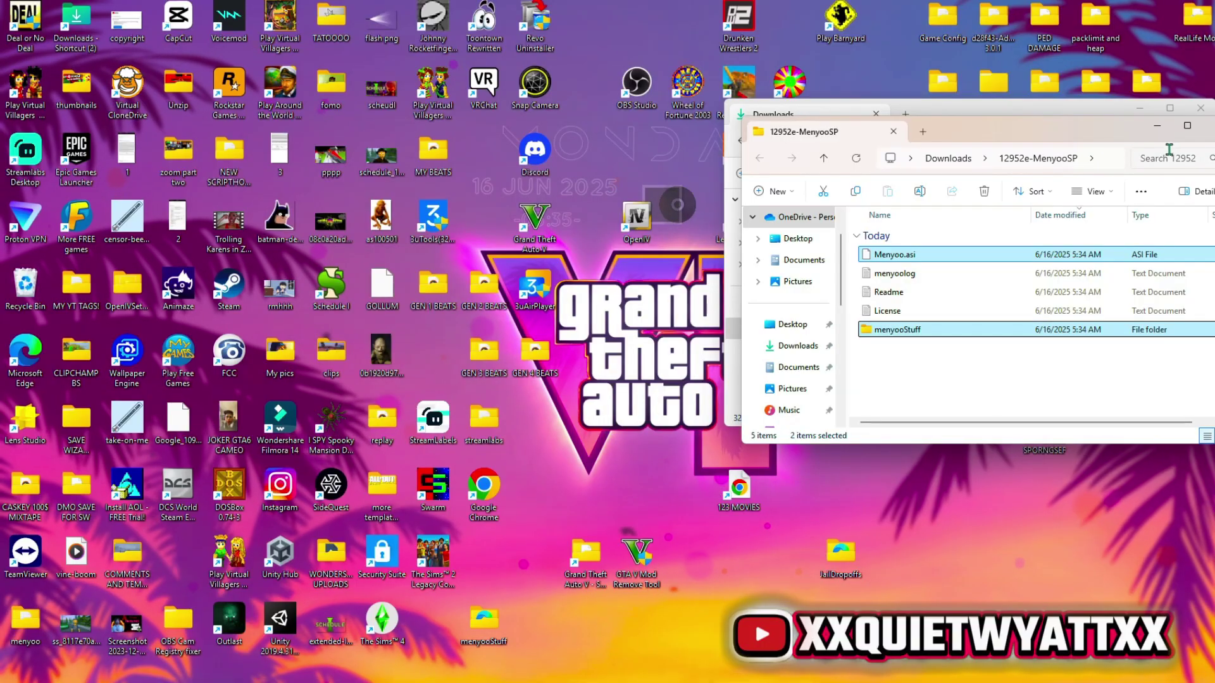
pyautogui.hotkey('alt', 'F4')
pyautogui.hotkey('alt', 'F4')
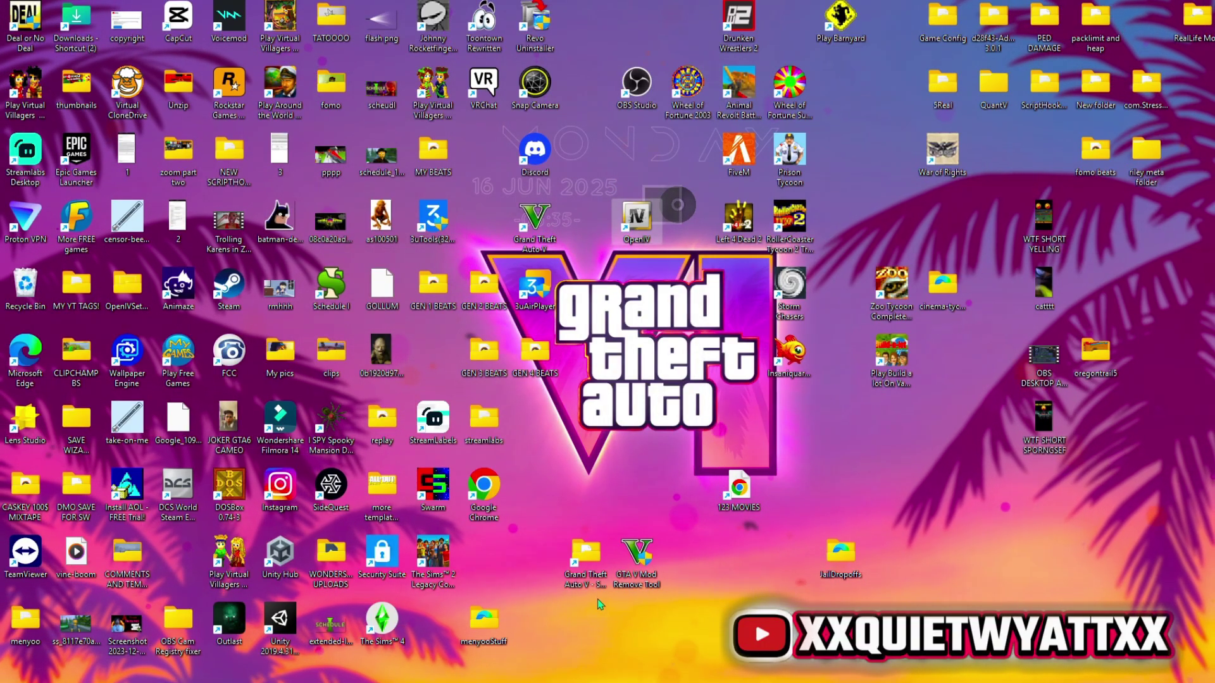
pyautogui.doubleClick(586, 560)
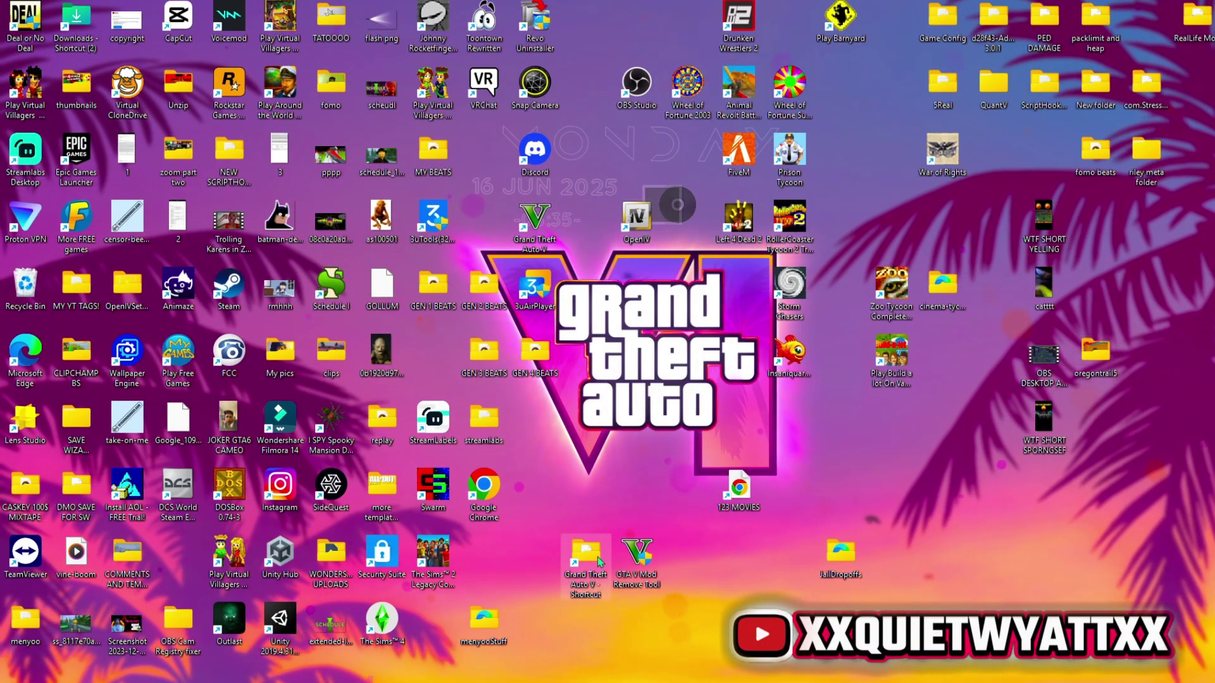
pyautogui.scroll(-3, 903, 319)
pyautogui.scroll(-3, 903, 320)
pyautogui.scroll(-2, 902, 321)
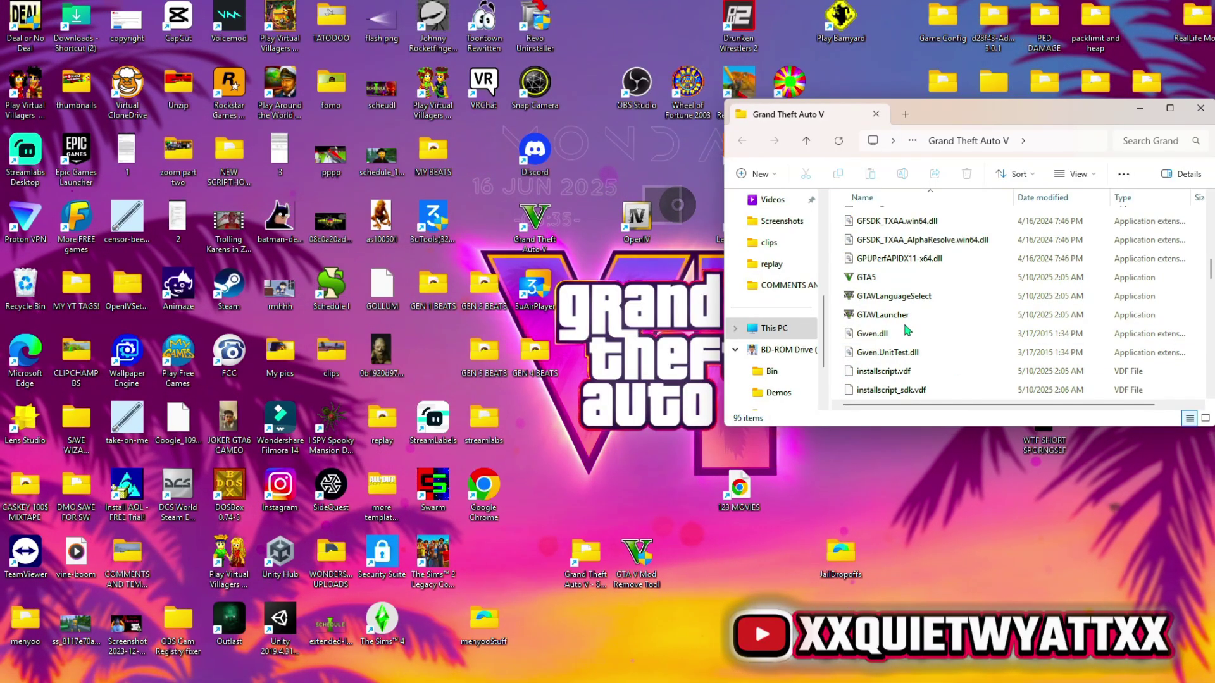
pyautogui.scroll(-3, 904, 327)
pyautogui.scroll(2, 905, 328)
pyautogui.scroll(2, 906, 326)
pyautogui.scroll(-5, 907, 318)
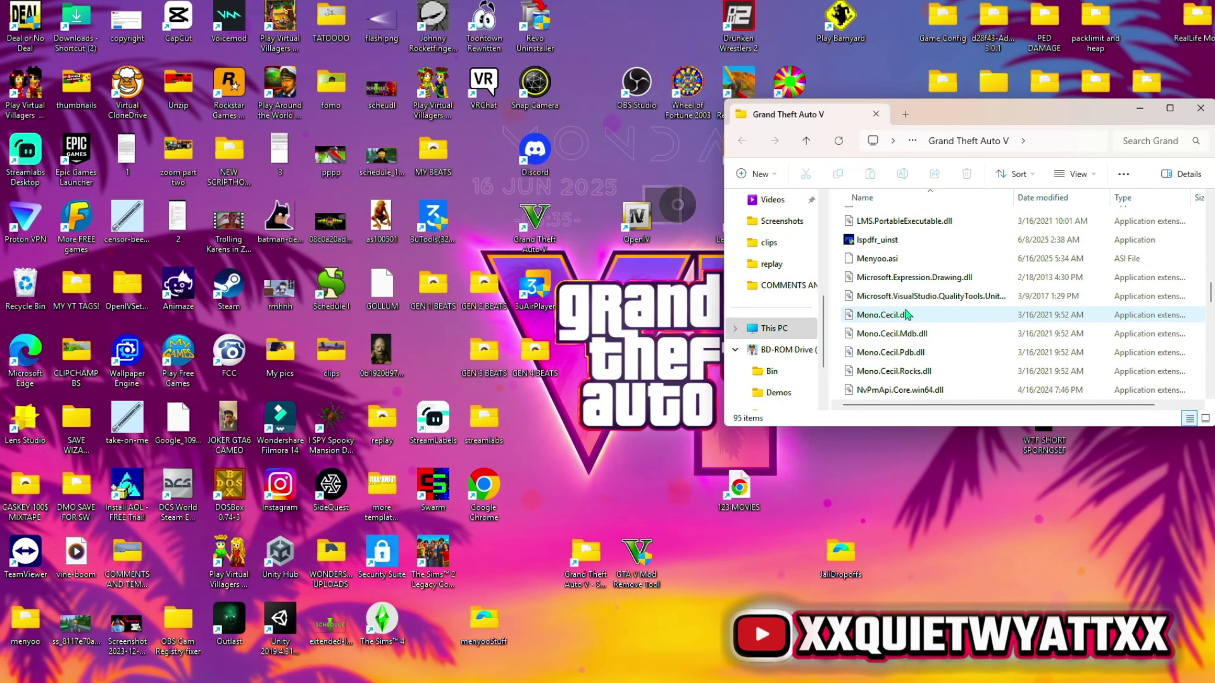
pyautogui.scroll(-3, 906, 315)
pyautogui.scroll(-4, 907, 315)
pyautogui.scroll(2, 907, 314)
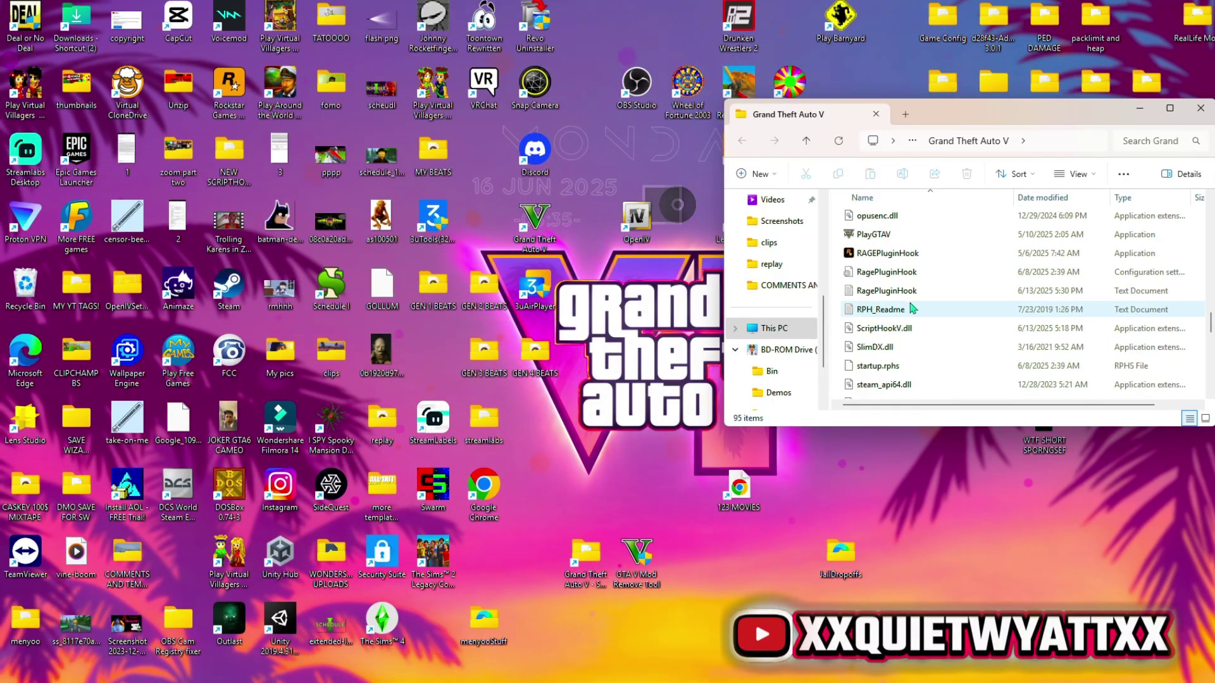
pyautogui.click(910, 254)
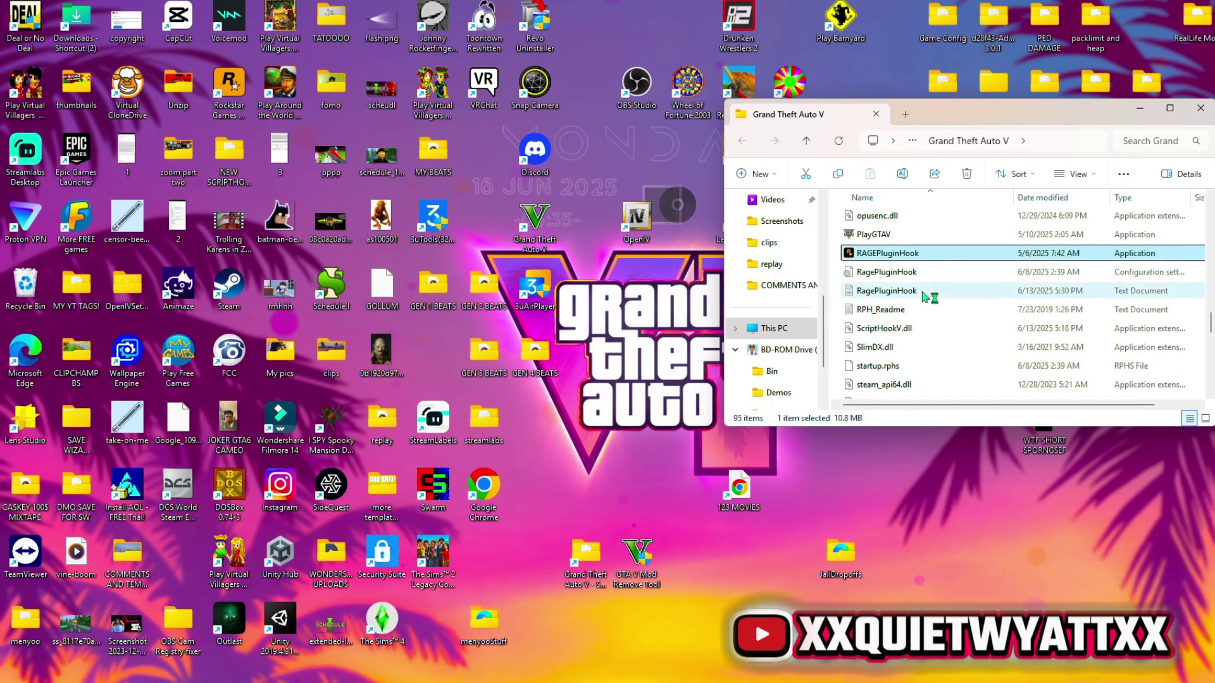
pyautogui.moveTo(923, 254); pyautogui.dragTo(938, 356)
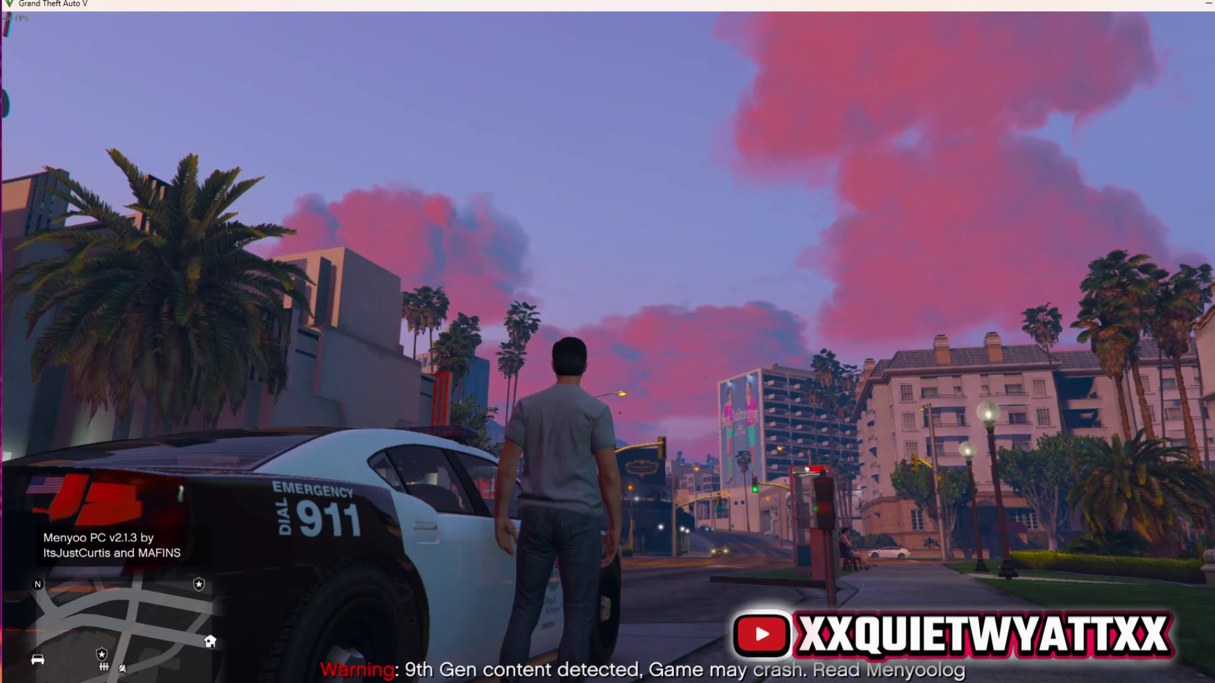
# Step: Open the Menyoo menu with F8 and move down to Player Options
pyautogui.press('F8')
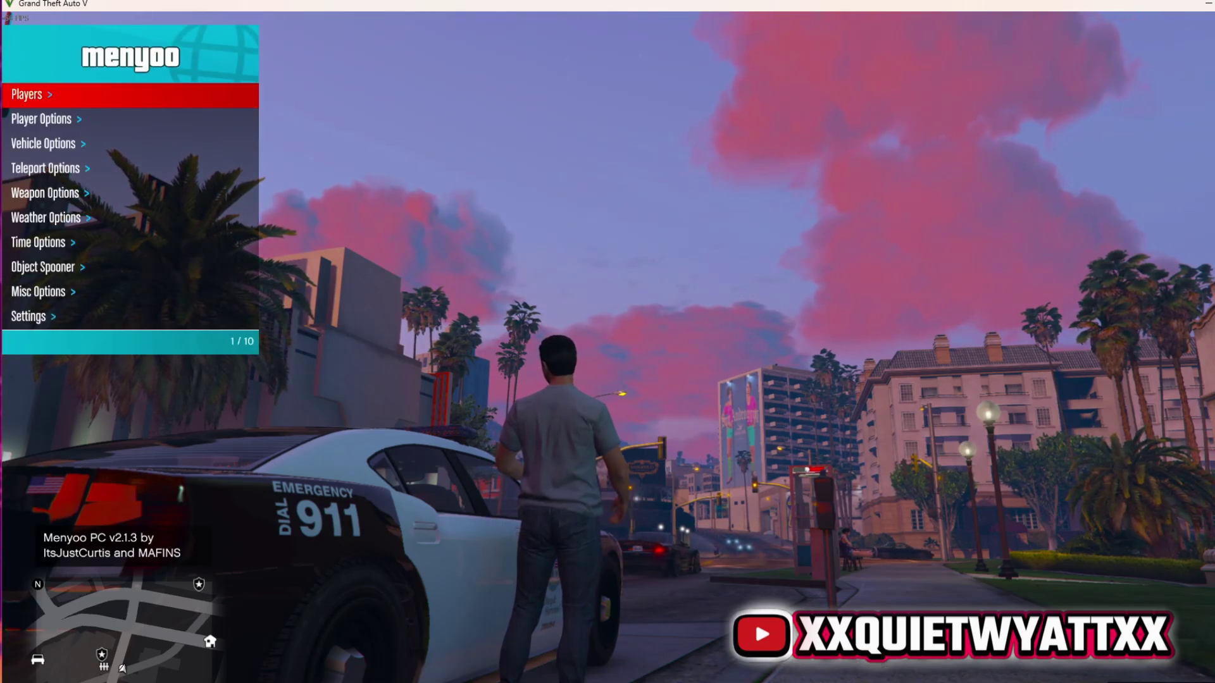
pyautogui.press('Down')
pyautogui.press('Down')
pyautogui.press('Down')
pyautogui.press('Down')
pyautogui.press('Down')
pyautogui.press('Down')
pyautogui.press('Down')
pyautogui.press('Down')
pyautogui.press('Down')
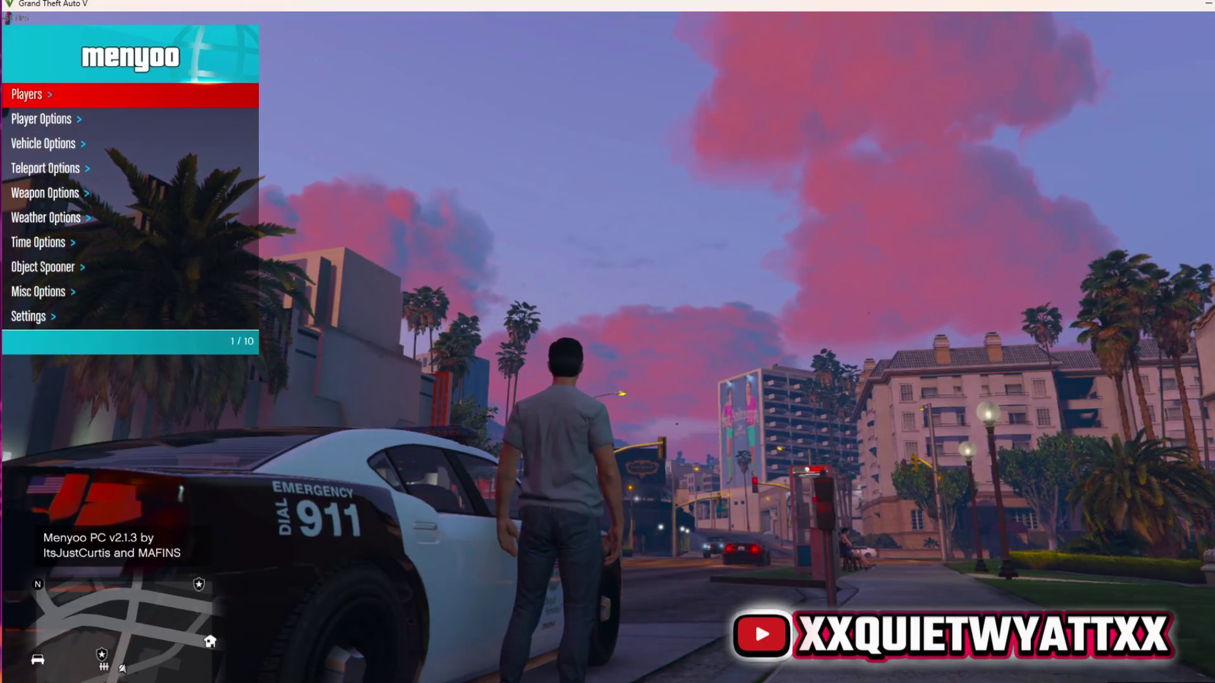